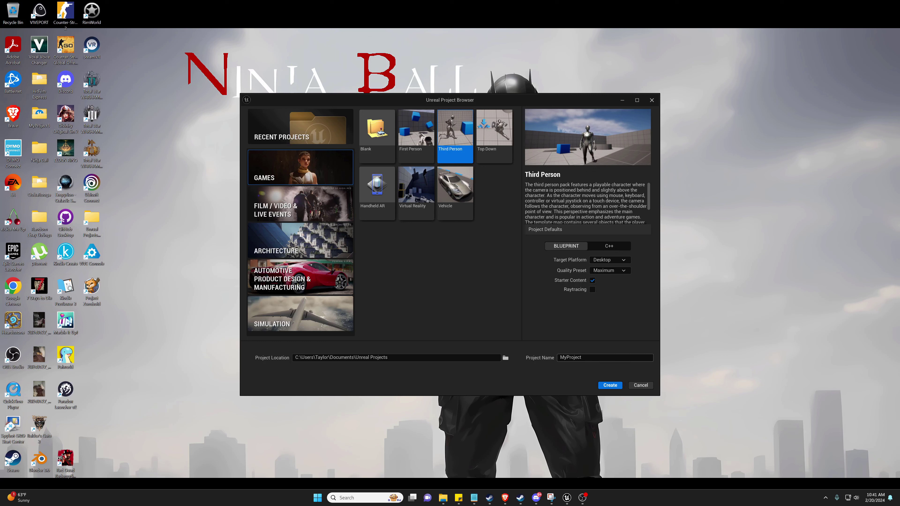
Step: Name the new project SteamDemoBuild and create it
click(559, 357)
text(SteamDemoBuild)
click(610, 385)
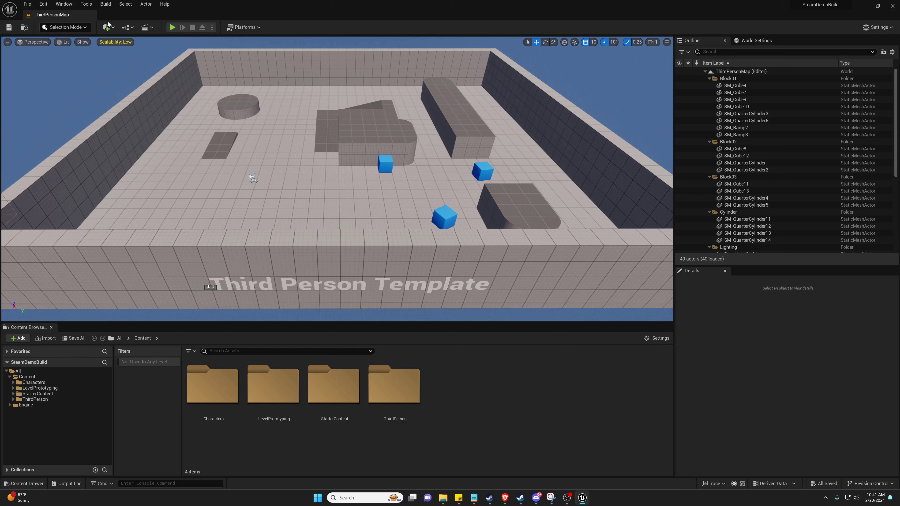
Step: Start a new Blueprint class from the Add menu, then close the parent class picker
click(109, 25)
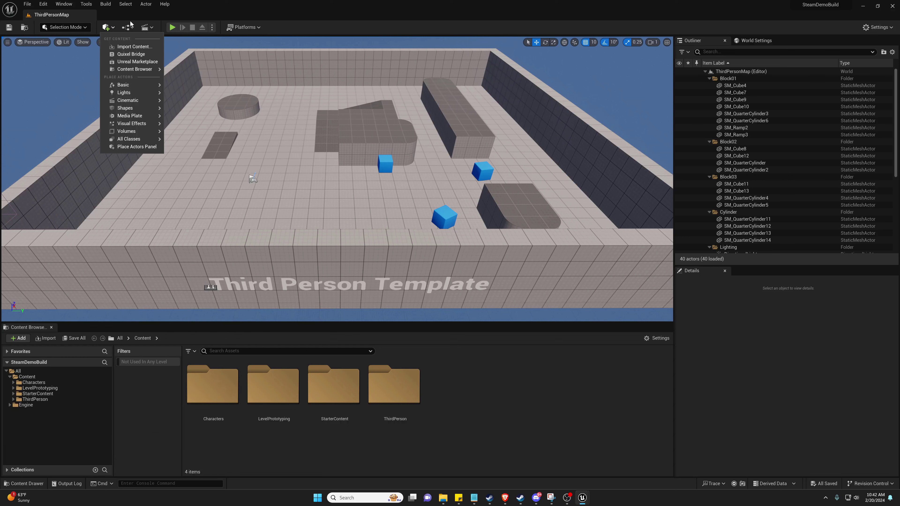
click(147, 27)
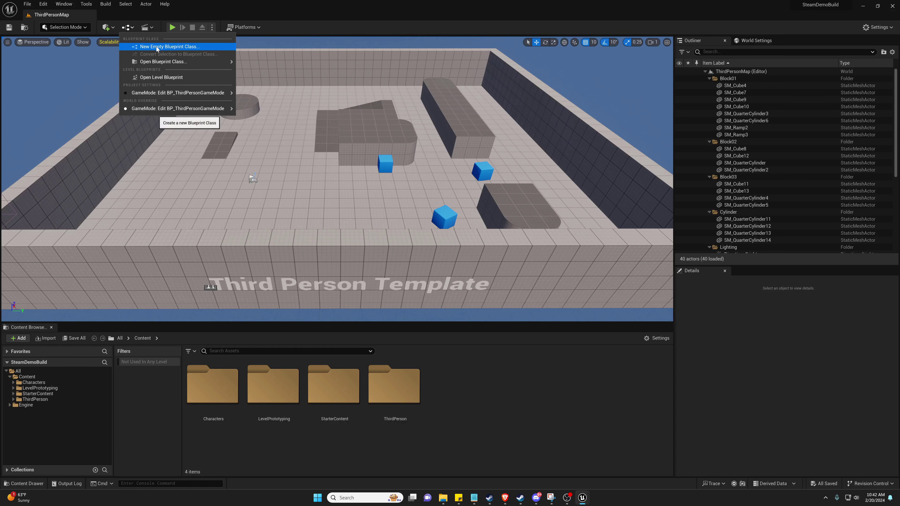
click(169, 46)
click(550, 174)
Step: Create a new C++ class with None as parent and dismiss the rebuild message
click(125, 4)
click(87, 4)
click(111, 23)
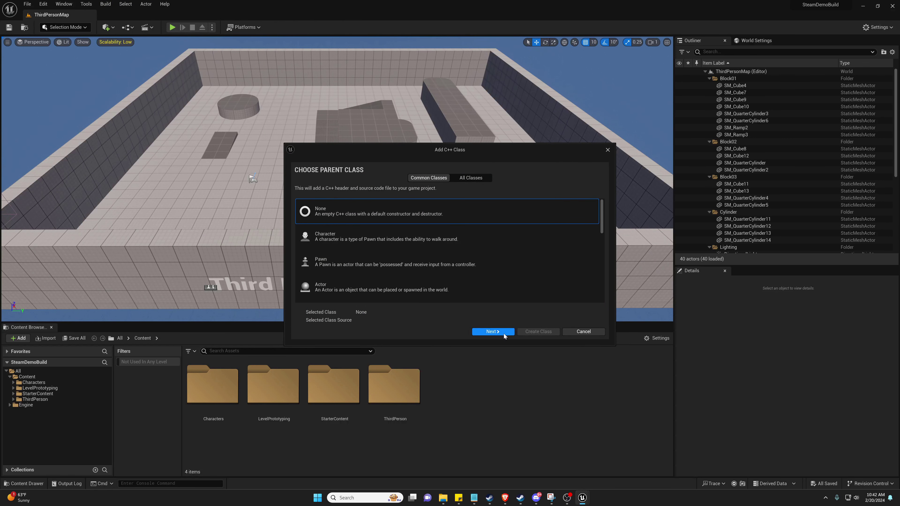
click(493, 332)
click(538, 332)
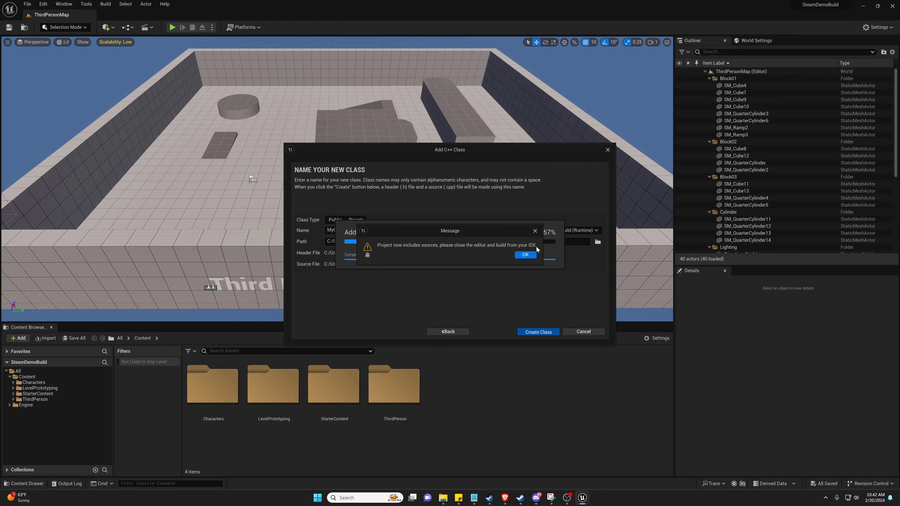
click(522, 262)
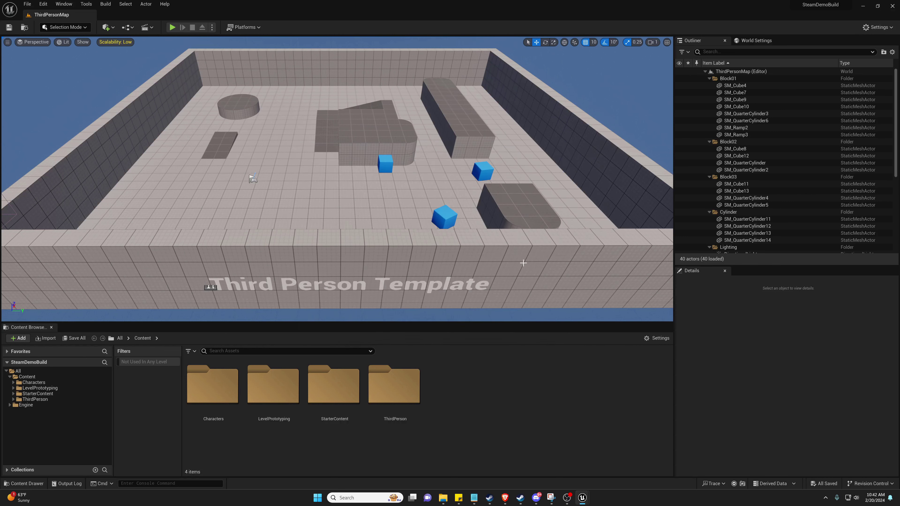
Step: Close Unreal, build SteamDemoBuild.sln in Visual Studio, then close Visual Studio
click(892, 6)
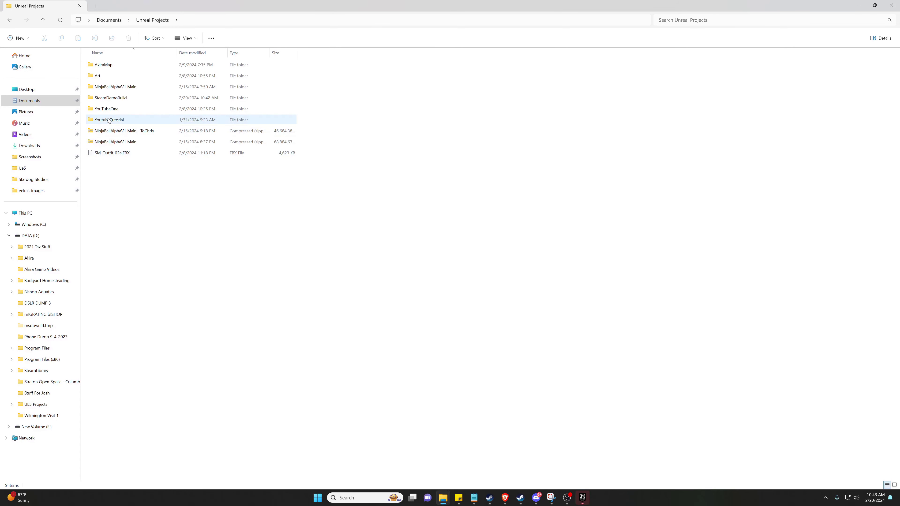
double_click(128, 99)
double_click(117, 153)
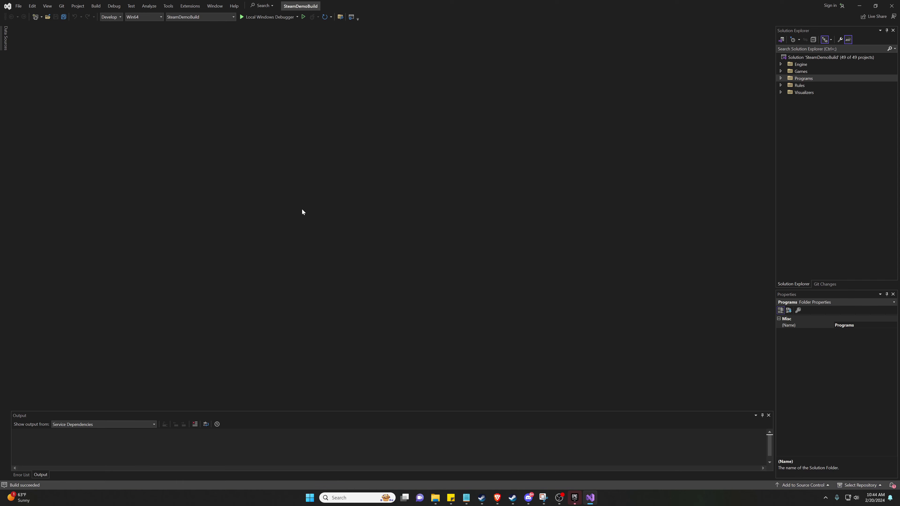
click(891, 6)
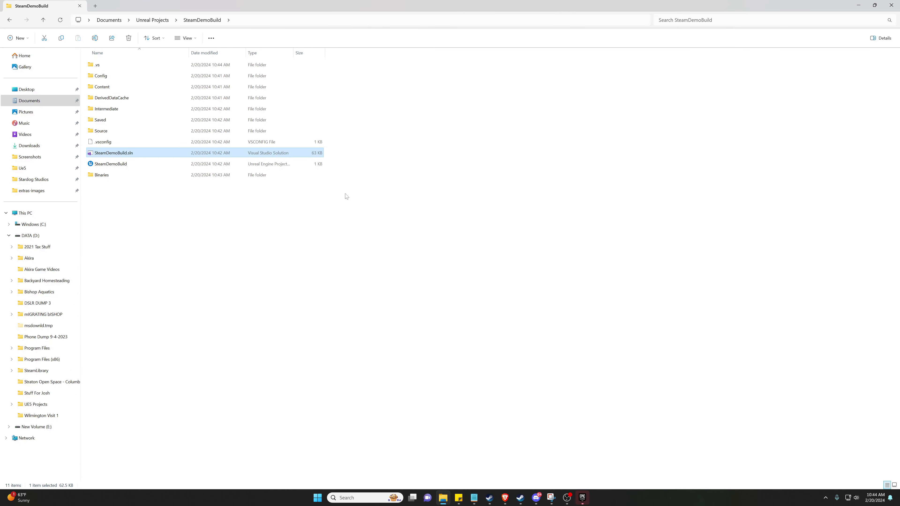
Step: Reopen SteamDemoBuild.uproject and enable Online Subsystem Steam in Plugins, searching 'steam'
double_click(128, 164)
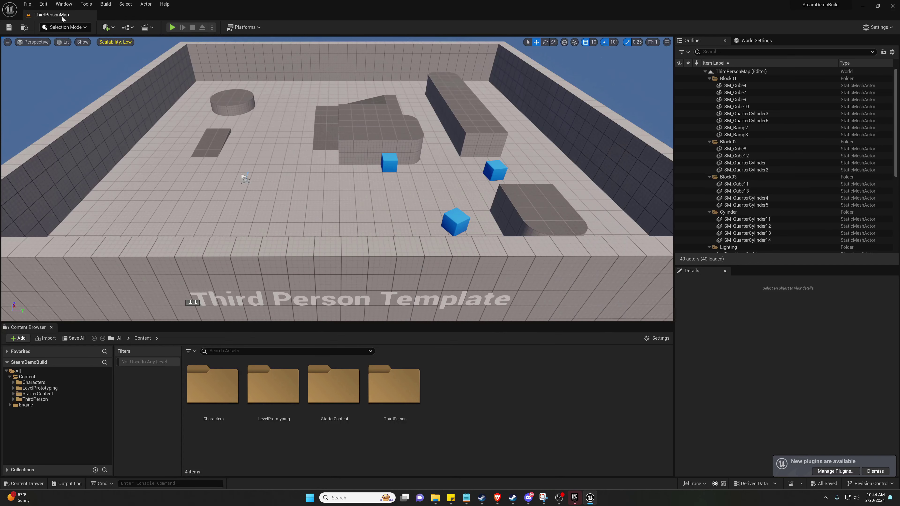
click(44, 4)
click(60, 113)
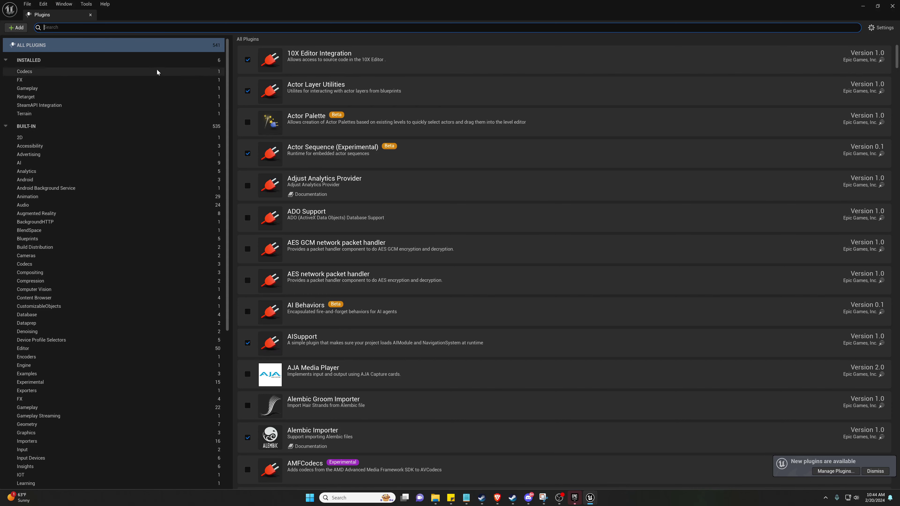
text(steam)
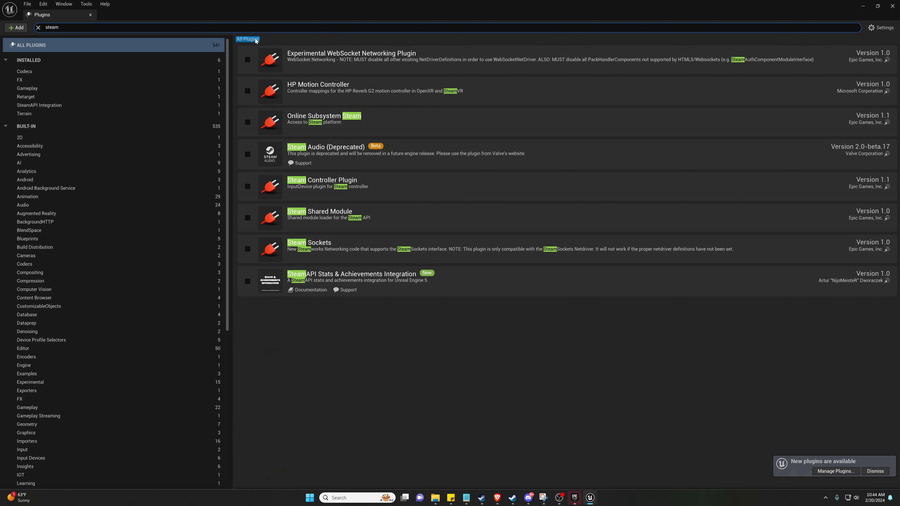
click(248, 121)
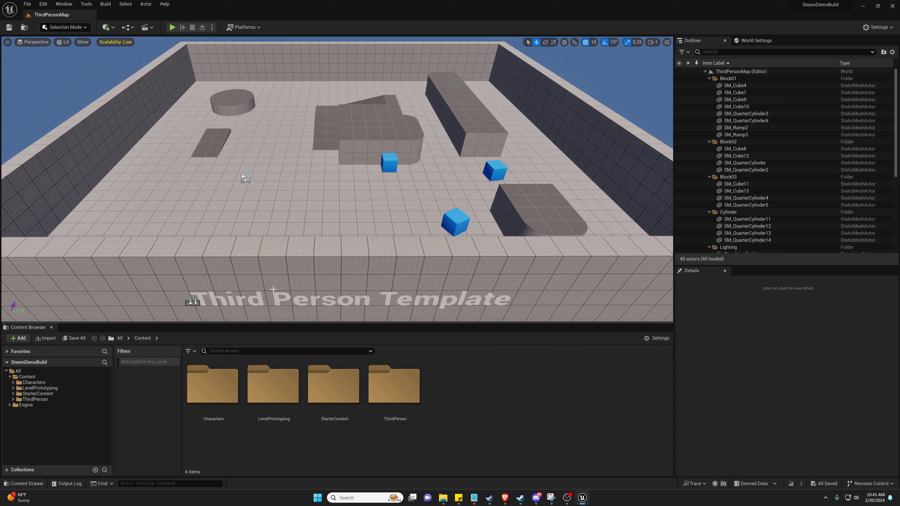
Step: Open the SteamDemoBuild Config folder and bring up the file actions for DefaultEngine
mouse_move(444, 498)
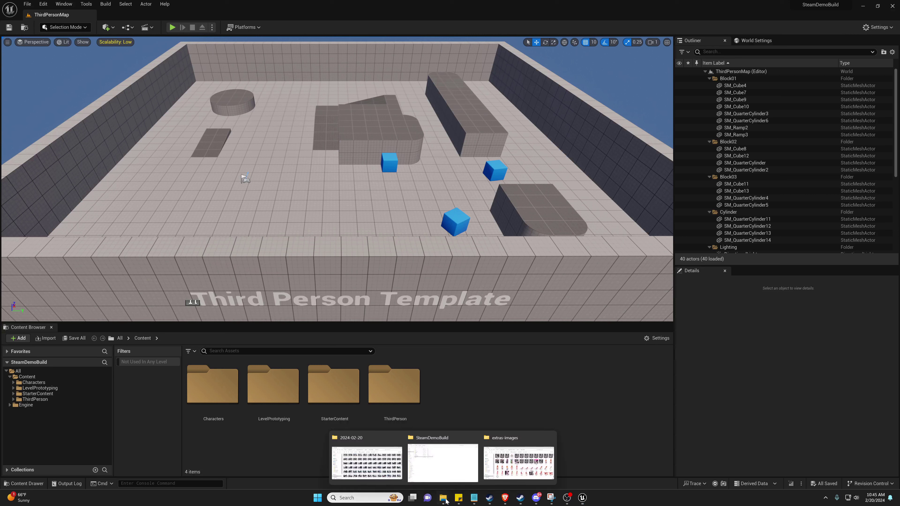
click(436, 446)
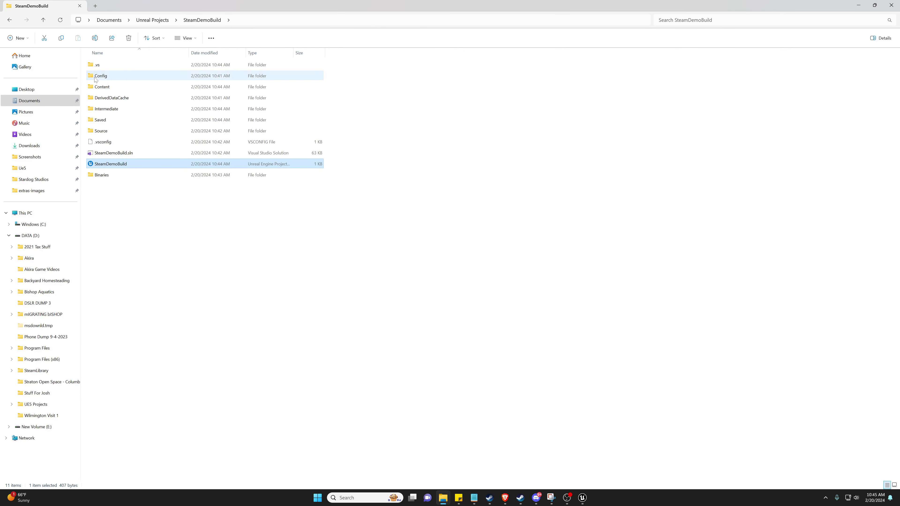
double_click(116, 75)
click(115, 88)
right_click(117, 89)
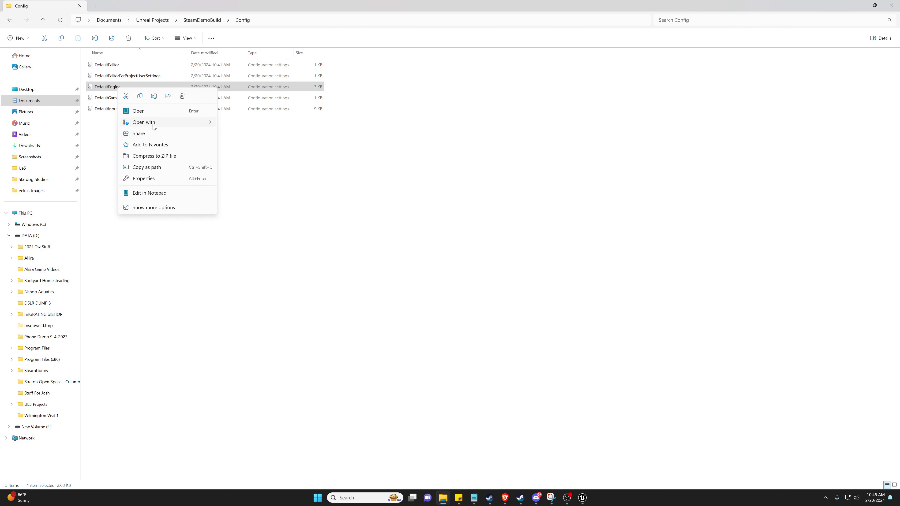
key(alt+Tab)
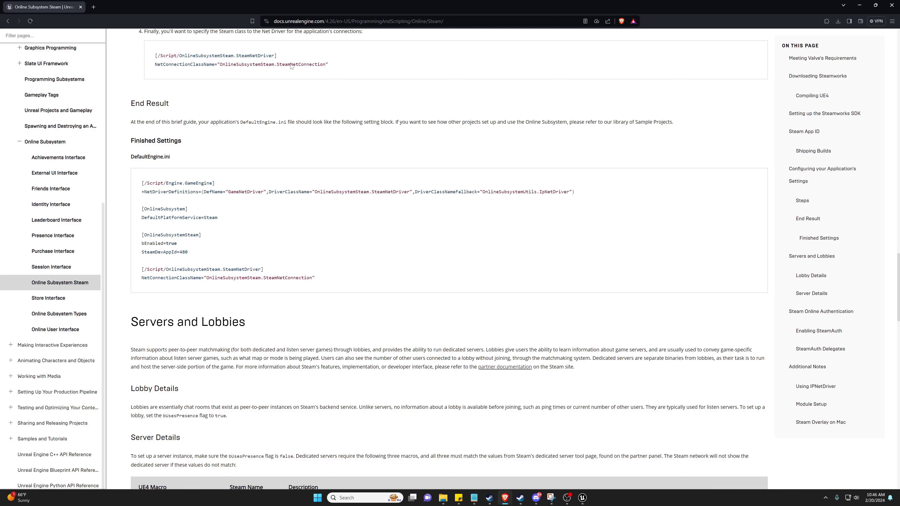
Step: Select the DefaultEngine.ini code block under Finished Settings on the Online Subsystem Steam page
drag(337, 280, 141, 182)
key(ctrl+c)
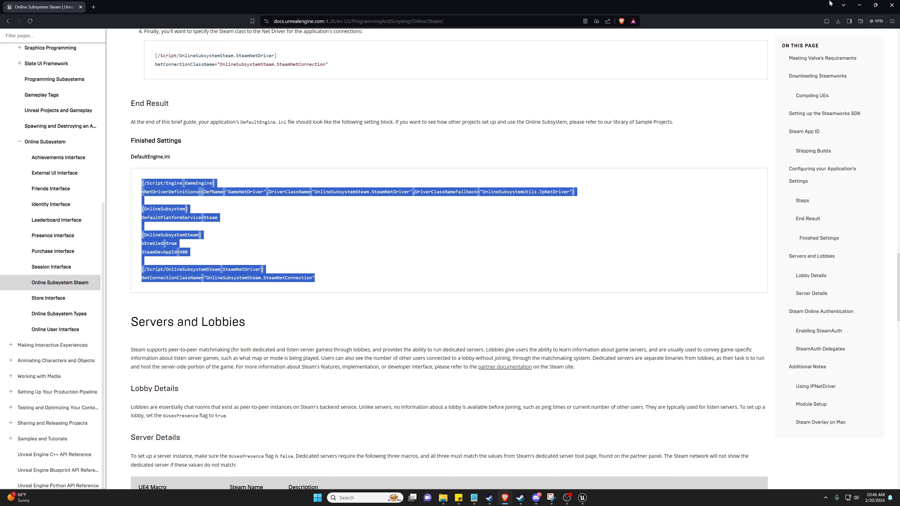
Step: Paste the Steam settings after GameName=SteamDemoBuild and select the 480 SteamDevAppId value
click(859, 5)
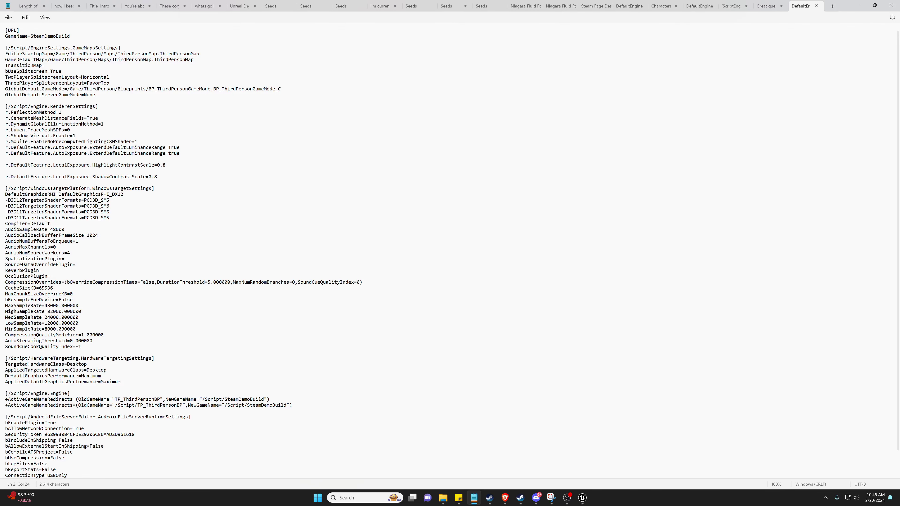
key(Return)
key(Return)
key(ctrl+v)
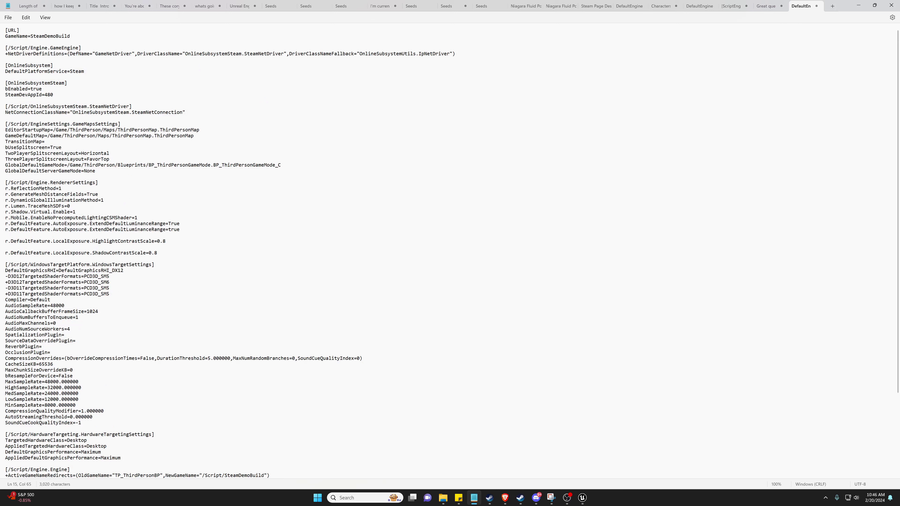
drag(28, 95, 52, 96)
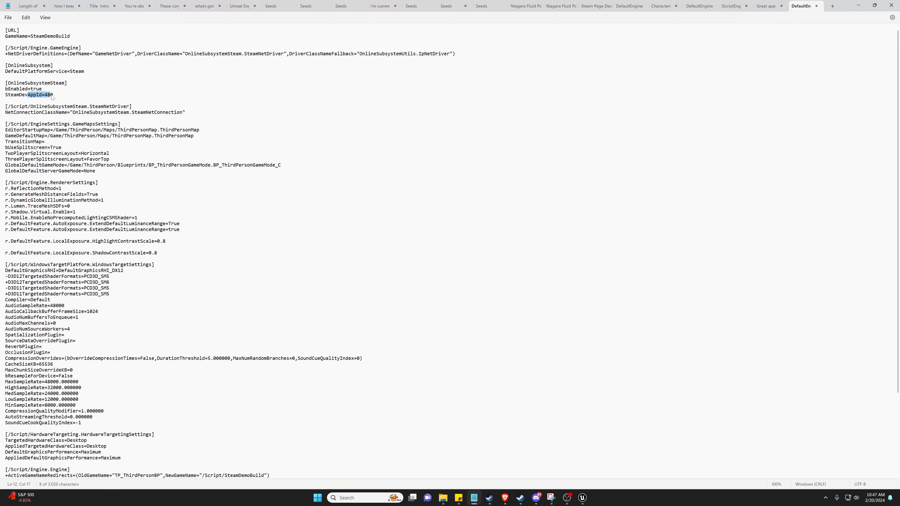
double_click(45, 95)
Step: Save DefaultEngine.ini with Ctrl+S
key(ctrl+s)
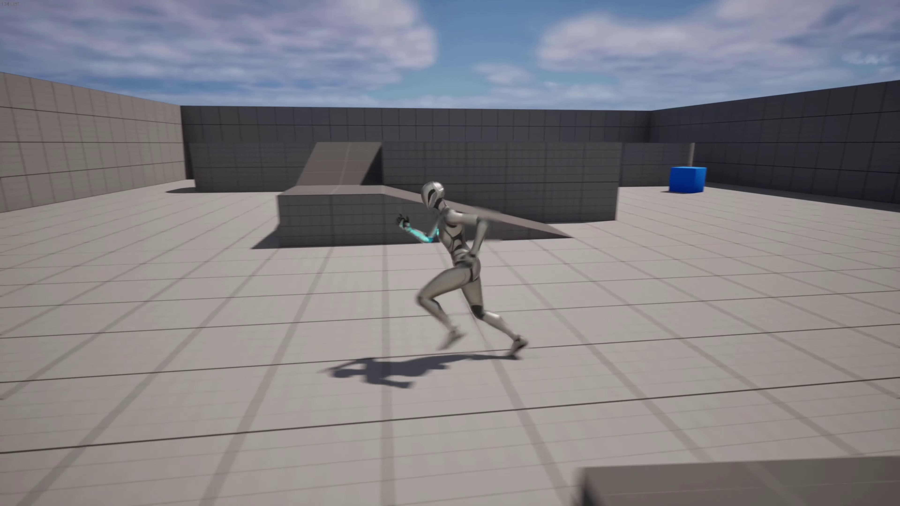
Step: Open the Steam overlay with Shift+Tab in the running packaged game
key(shift+Tab)
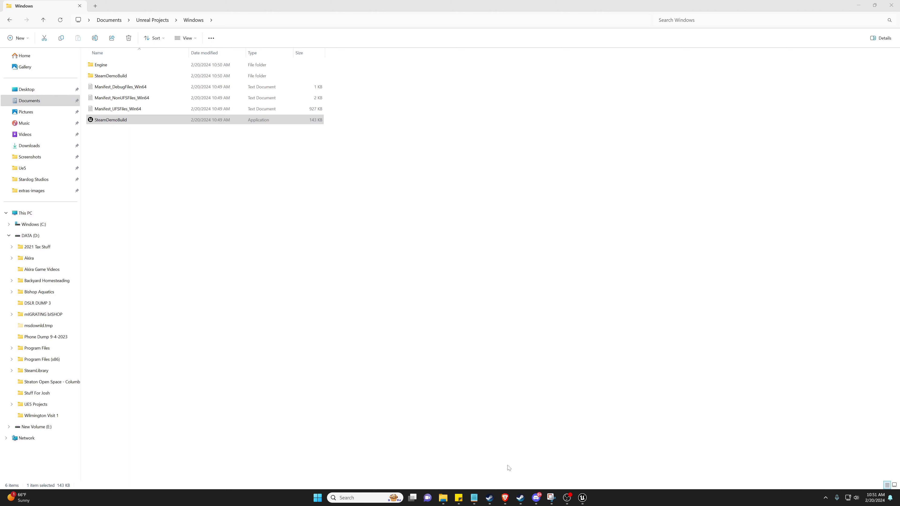
Step: Switch to the Brave window showing the Steamworks SDK page
mouse_move(505, 498)
click(563, 461)
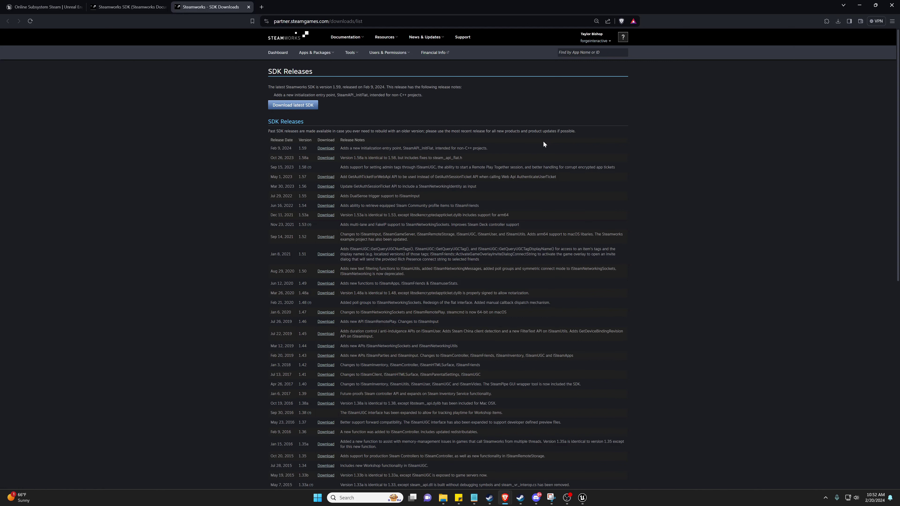
Step: Launch SteamPipeGUI.exe from steamworks_sdk_158\sdk\tools\SteamPipeGUI in File Explorer
click(442, 497)
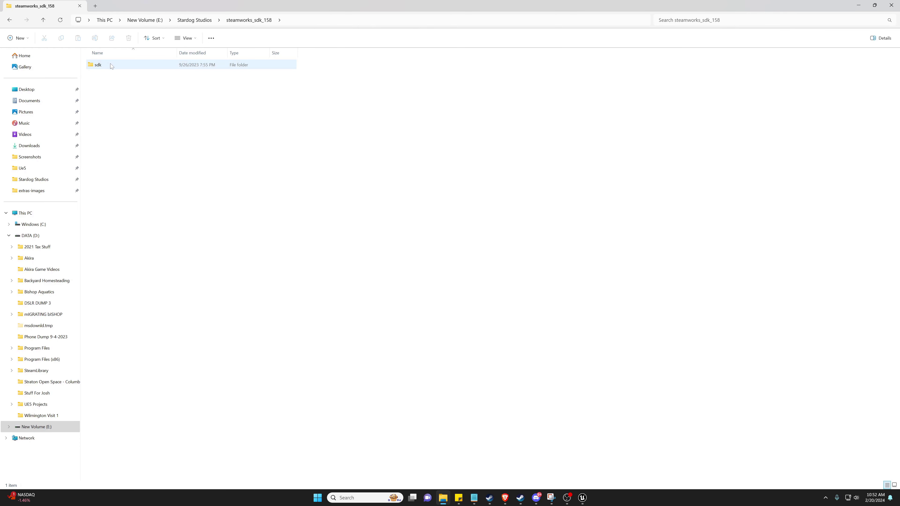
double_click(110, 66)
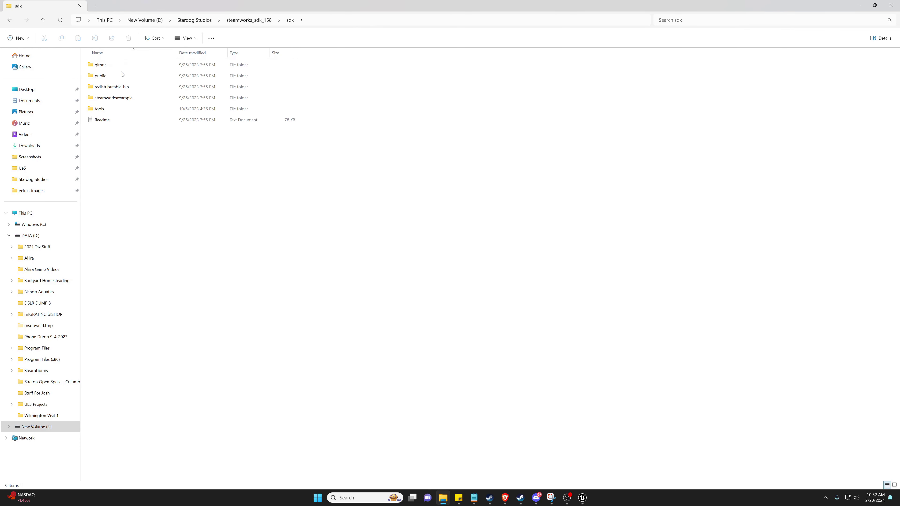
double_click(111, 110)
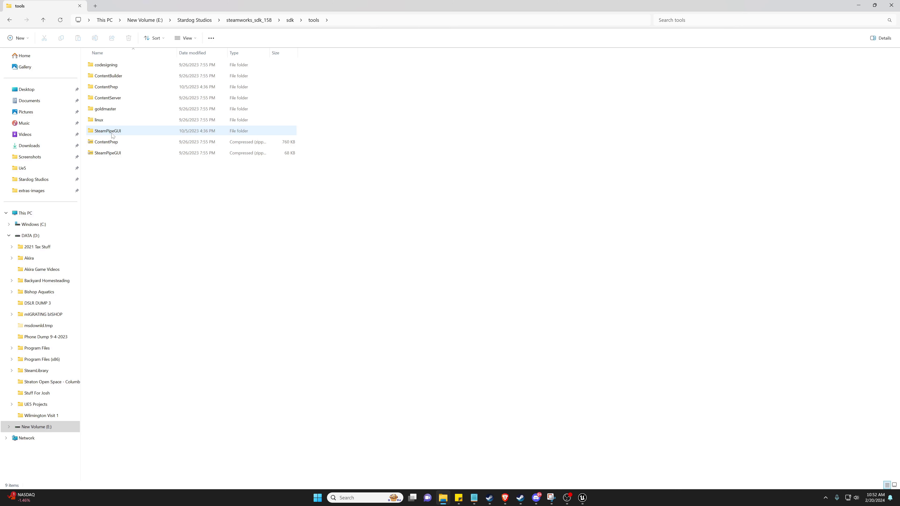
click(112, 134)
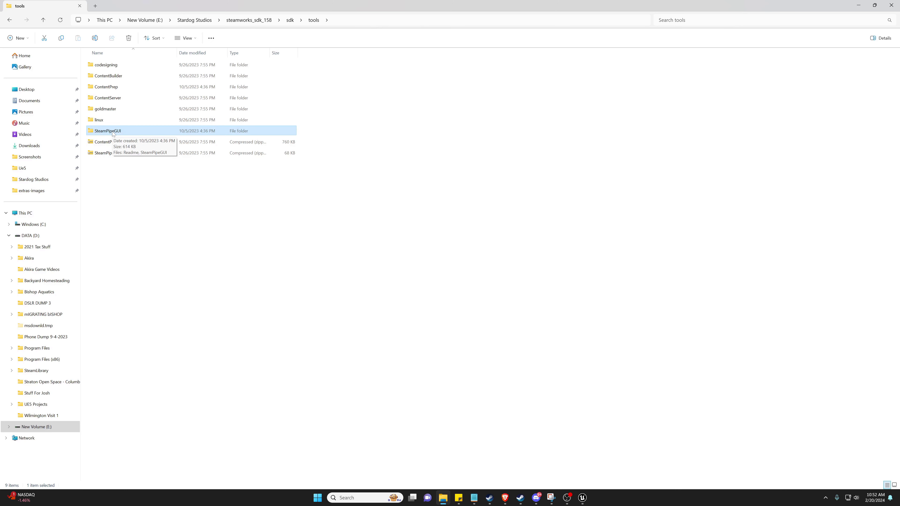
double_click(112, 133)
double_click(108, 76)
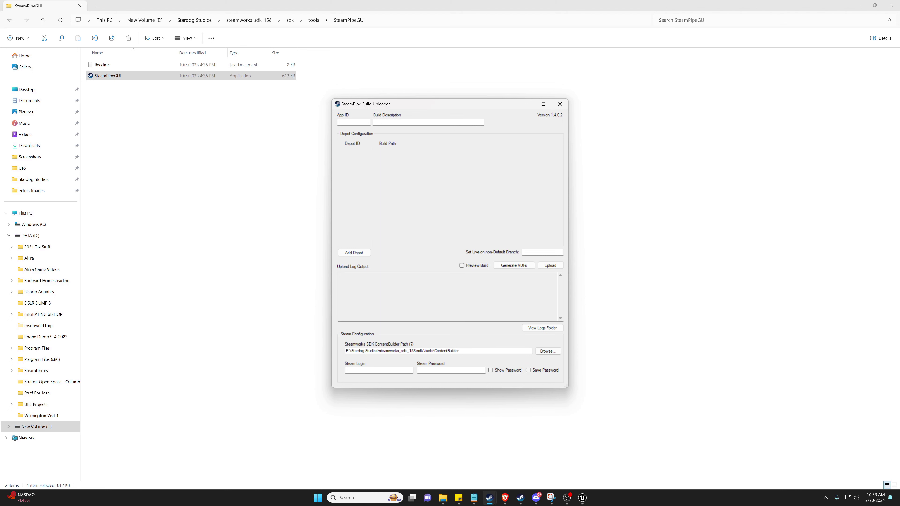
Step: Erase the saved ContentBuilder path in SteamPipe GUI, then bring up the Brave browser windows
drag(461, 351, 346, 350)
key(BackSpace)
click(448, 297)
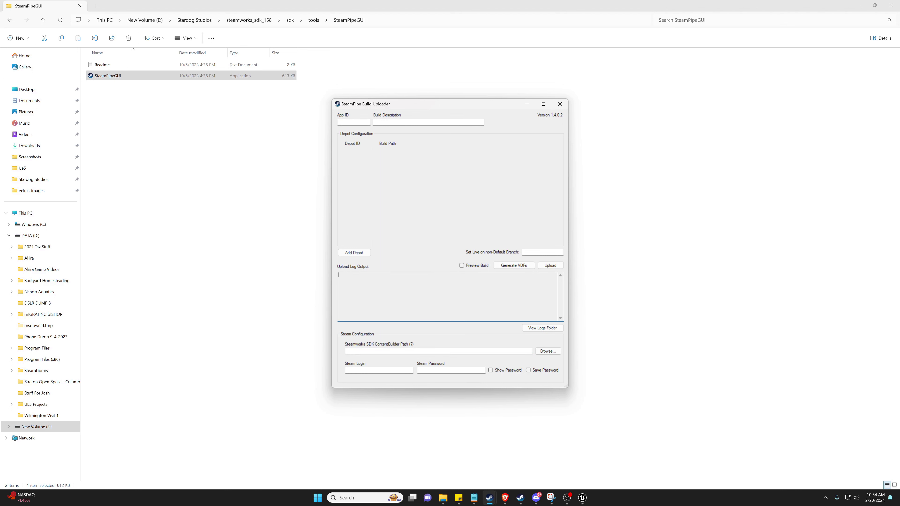
click(354, 122)
click(506, 497)
Step: Switch to the Steamworks browser window and scroll up to the Unreleased Apps list
click(538, 463)
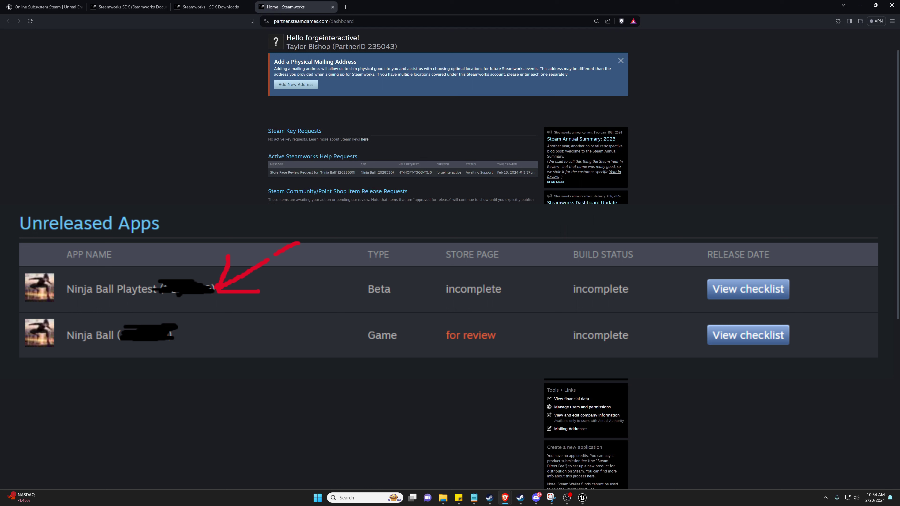
scroll(447, 117, up, 1)
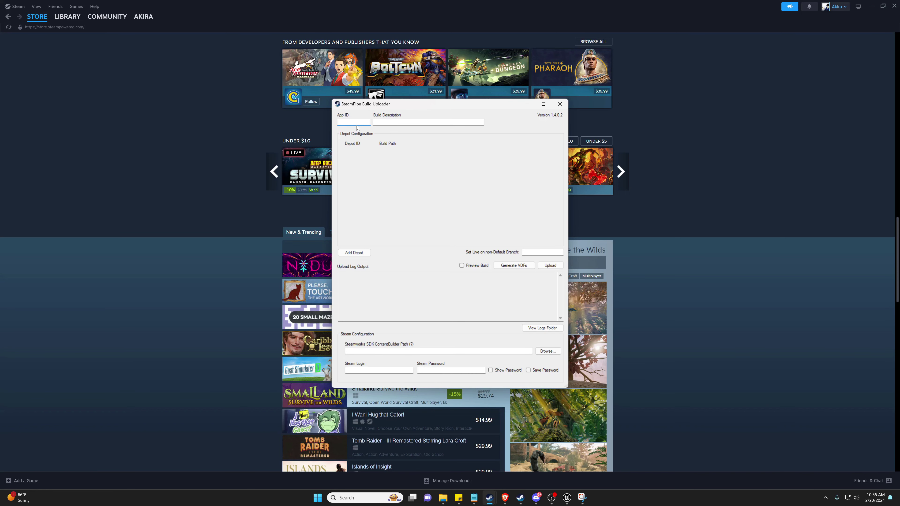
Step: Enter App ID 480 and build description 'steam', then add depot 481
text(480)
key(Tab)
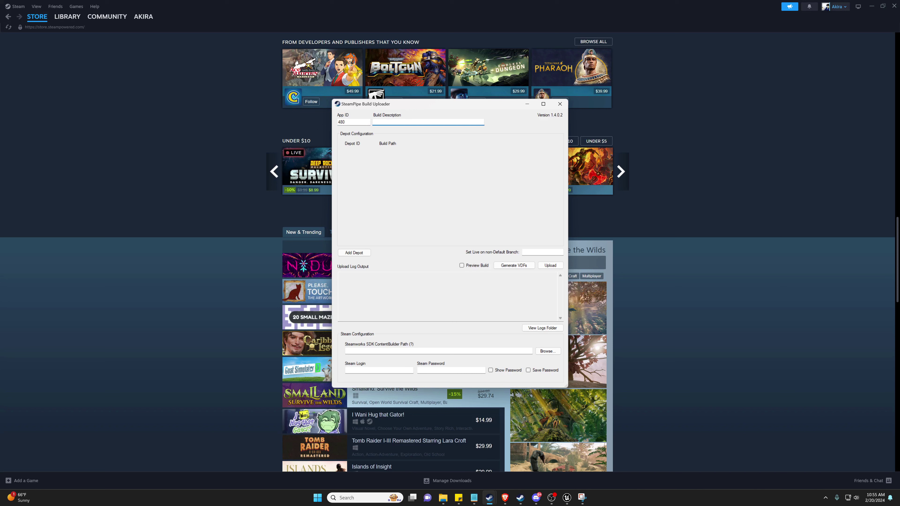
text(steamtest)
click(353, 253)
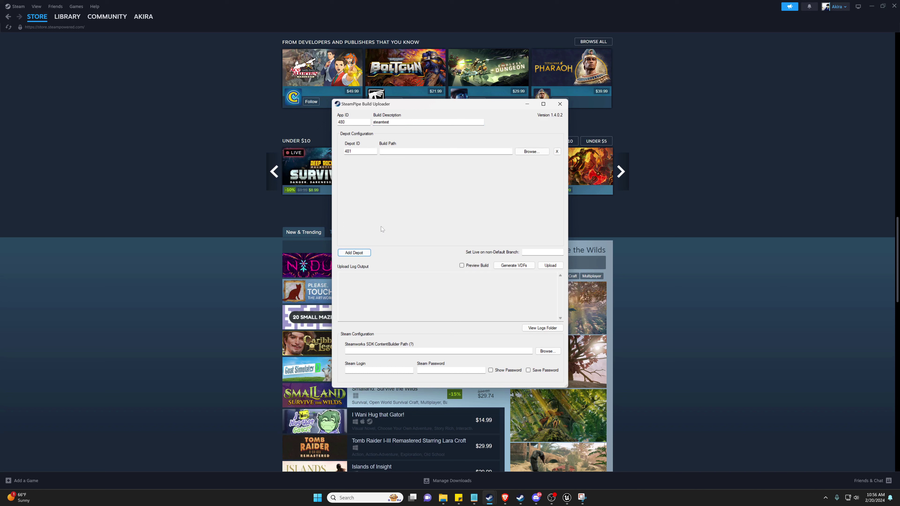
click(358, 150)
Step: Set depot 481's build path to the packaged Documents\Unreal Projects\Windows folder
click(425, 152)
click(530, 151)
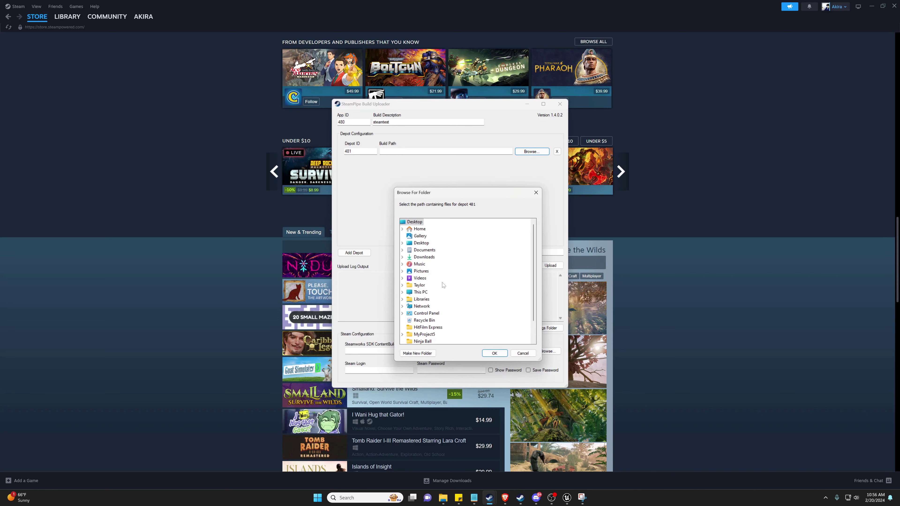
scroll(443, 285, down, 1)
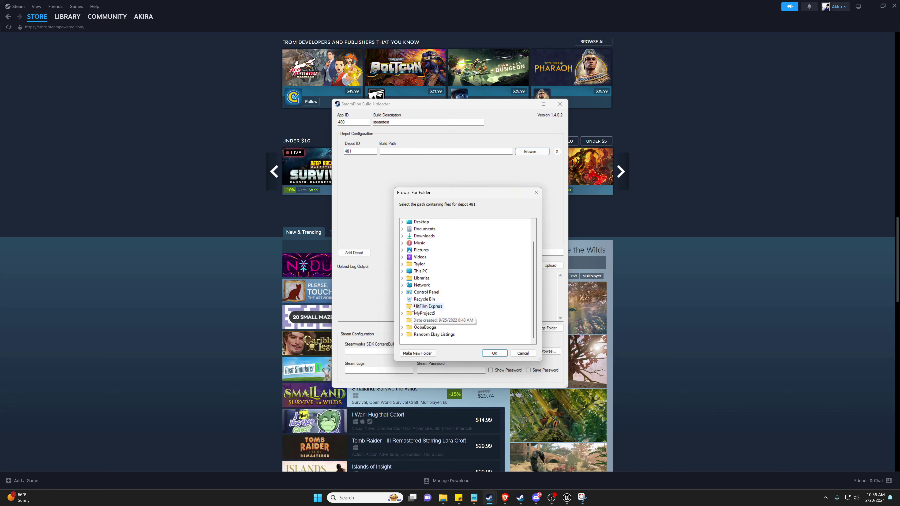
double_click(424, 228)
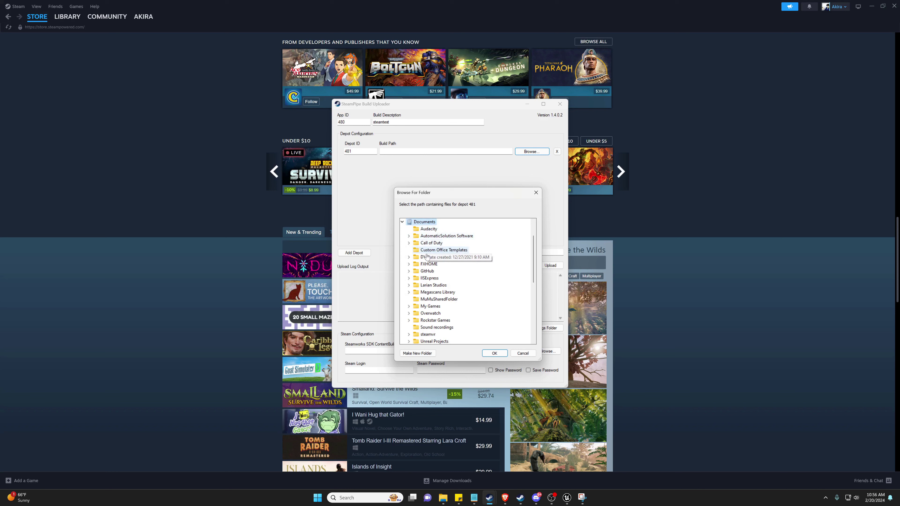
scroll(428, 273, down, 3)
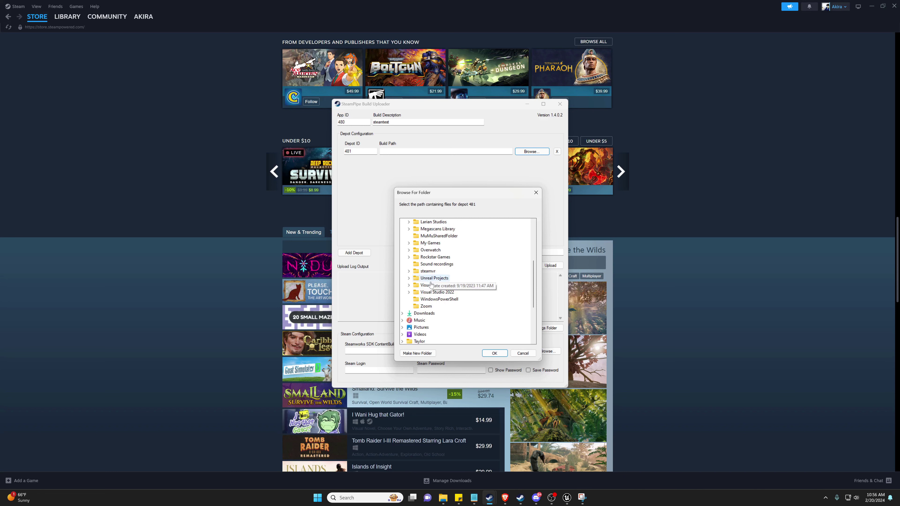
scroll(431, 289, up, 1)
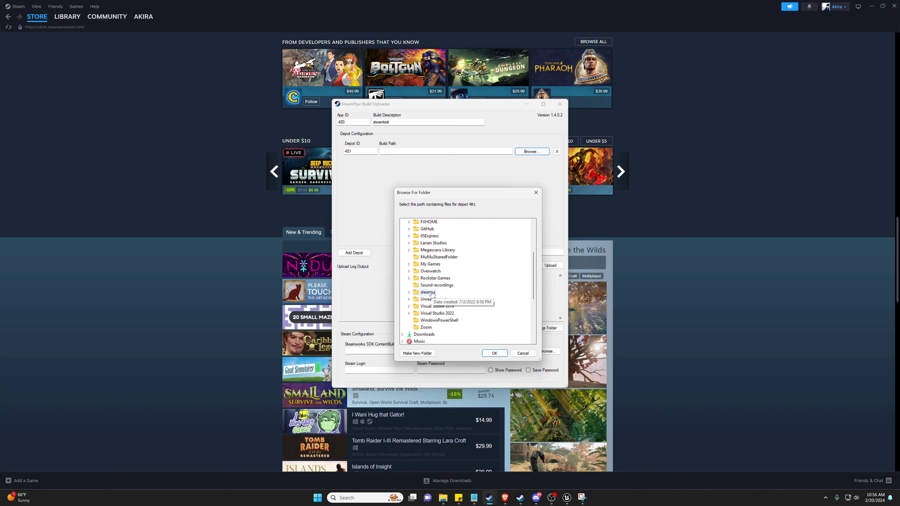
scroll(431, 292, up, 1)
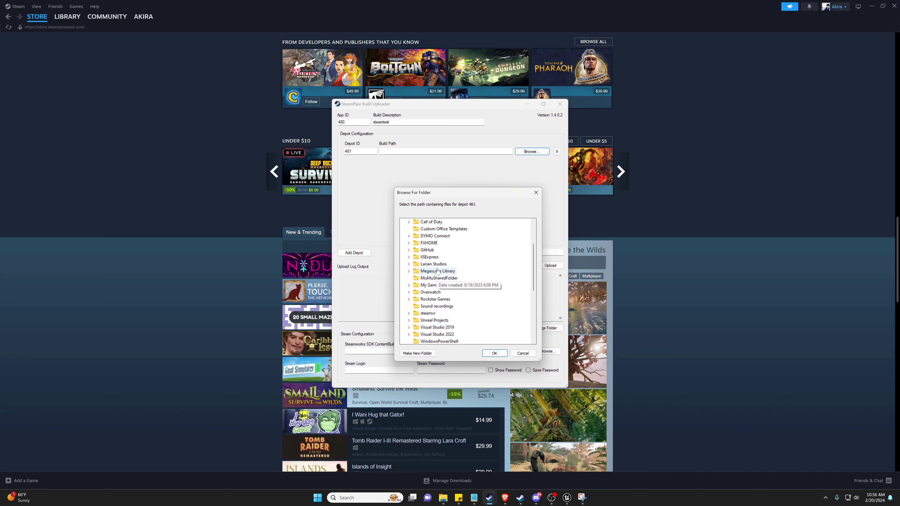
click(409, 320)
double_click(422, 322)
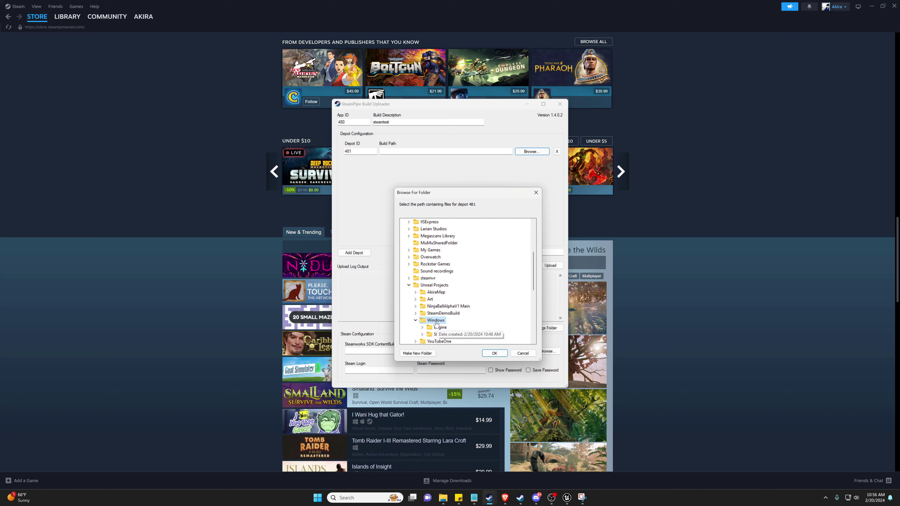
click(494, 353)
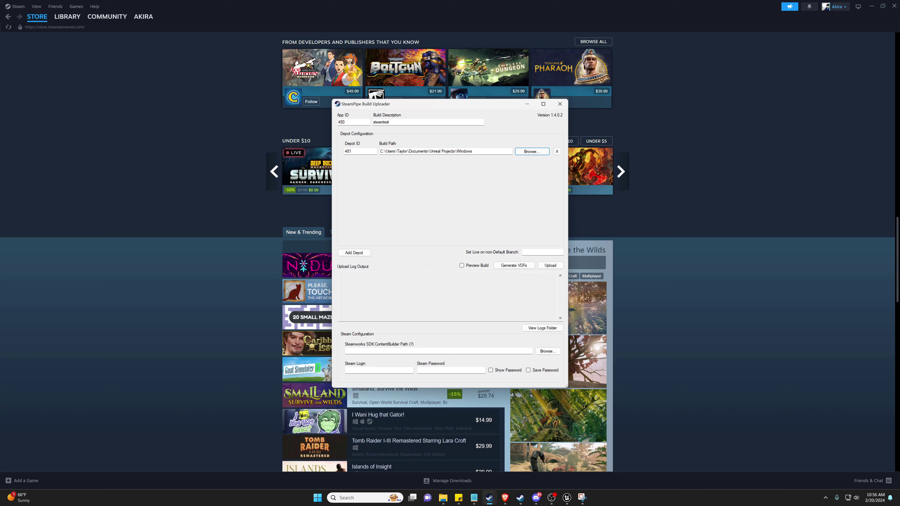
Step: Point the SDK ContentBuilder path to steamworks_sdk_158\sdk\tools\ContentBuilder on drive E:
mouse_move(356, 348)
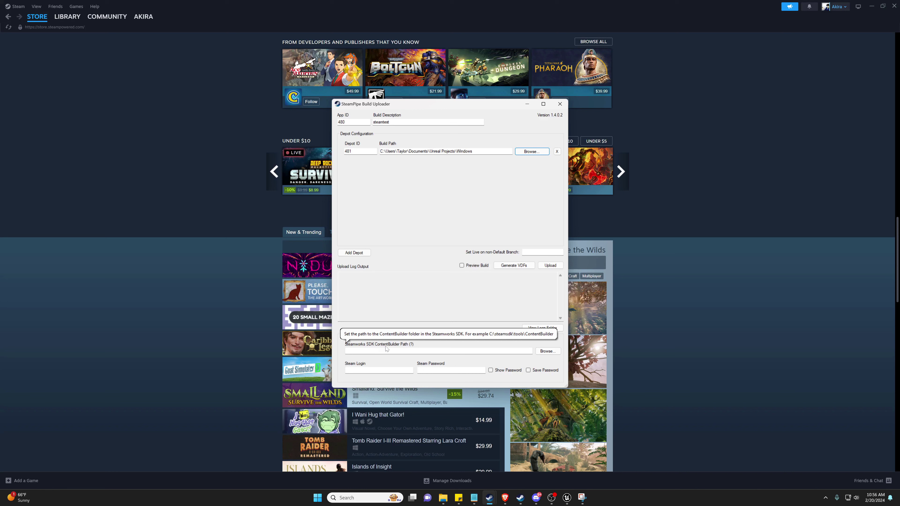
click(541, 350)
scroll(460, 314, down, 1)
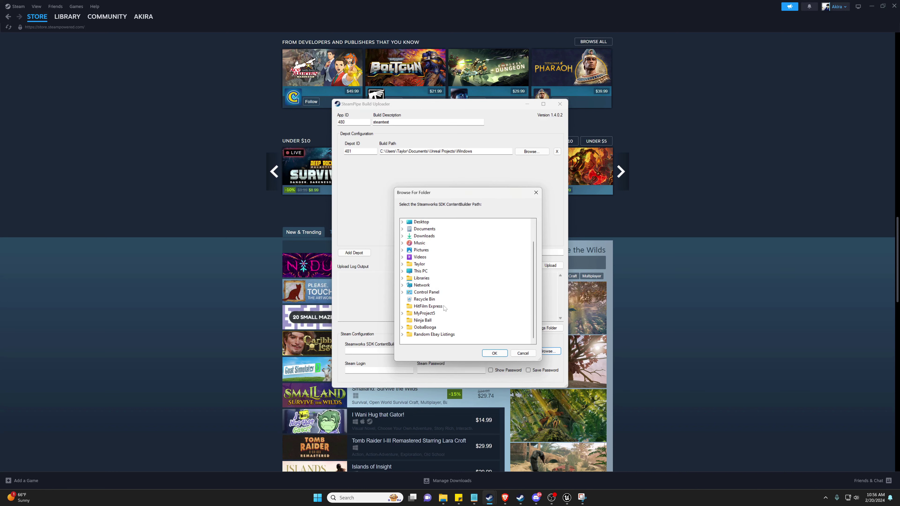
scroll(441, 307, up, 1)
scroll(433, 318, down, 1)
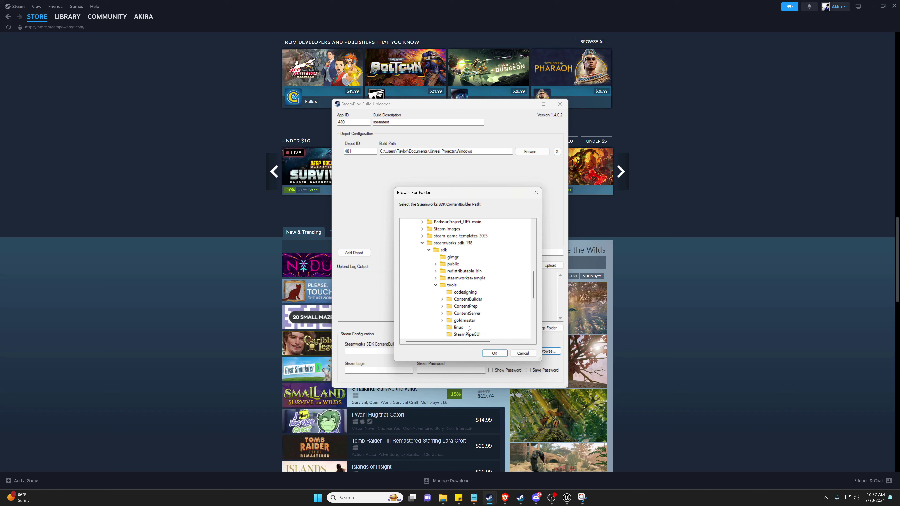
double_click(465, 300)
scroll(472, 310, down, 1)
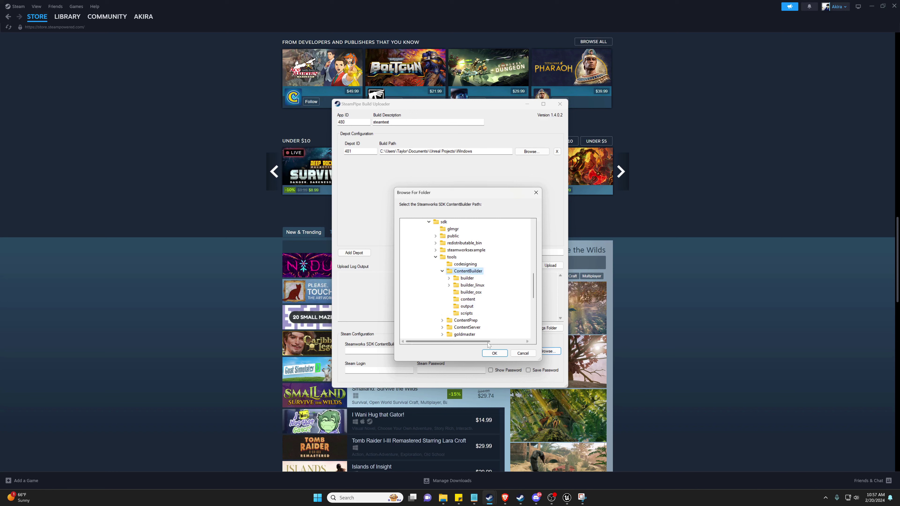
click(494, 353)
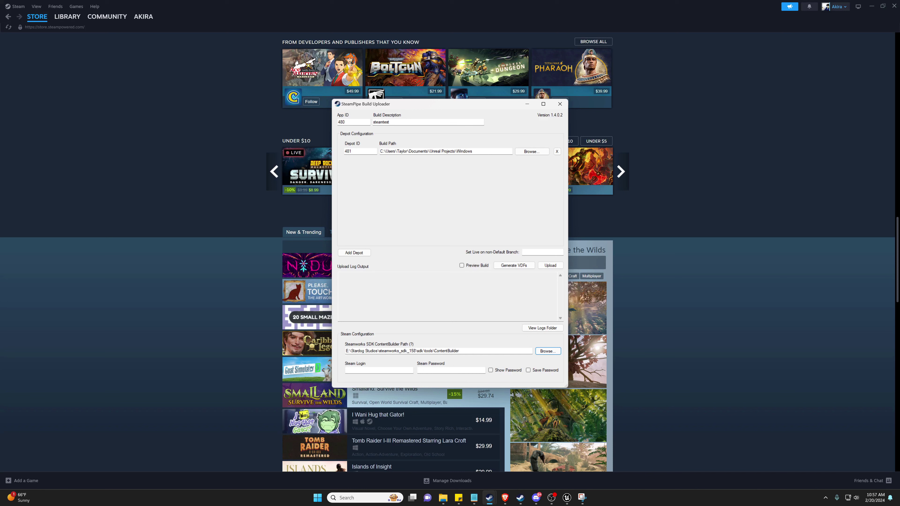
Step: Move the uploader window aside and go through the Steam login and password fields
drag(454, 107, 496, 103)
click(419, 366)
click(491, 366)
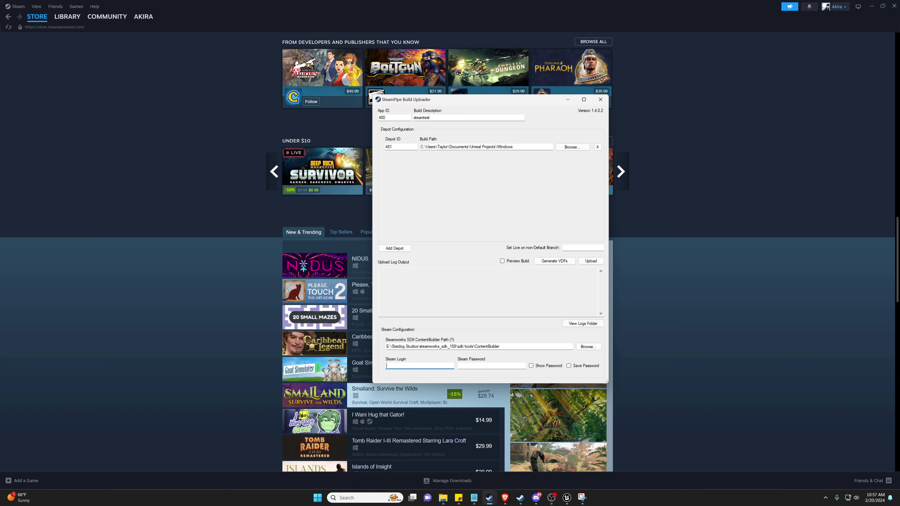
click(419, 366)
key(Tab)
mouse_move(565, 502)
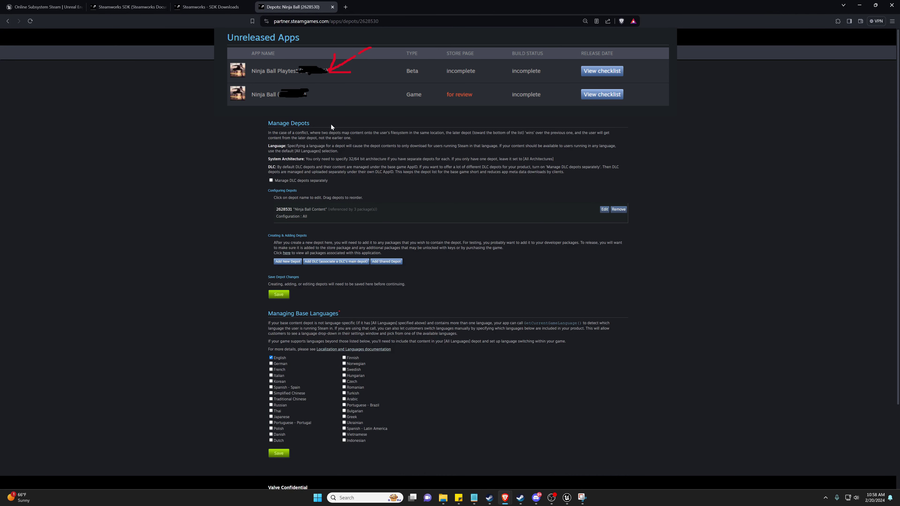
Step: Assign Ninja Ball build 13493625 to the default branch and preview the change
click(307, 117)
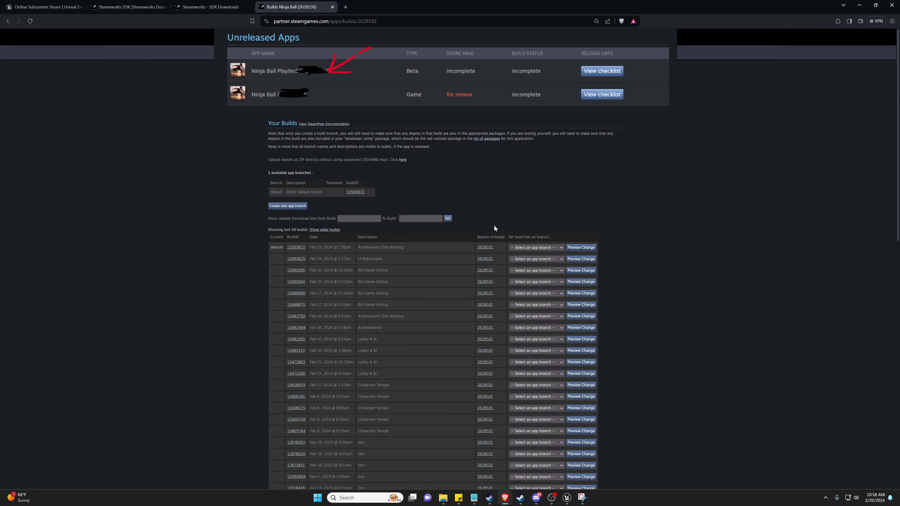
click(538, 249)
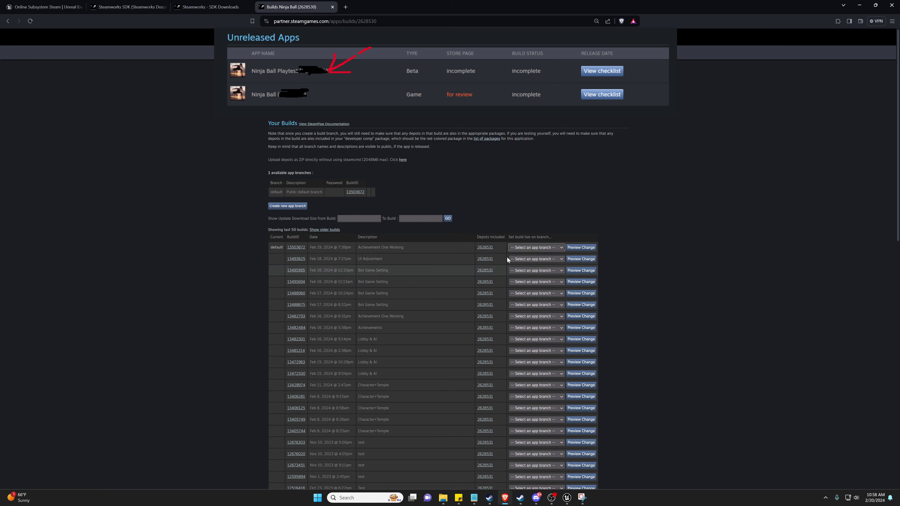
click(539, 259)
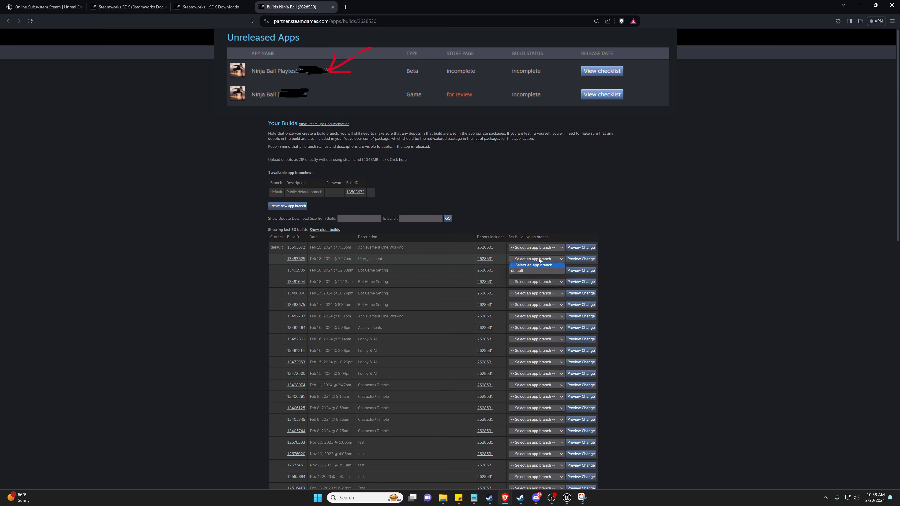
click(523, 270)
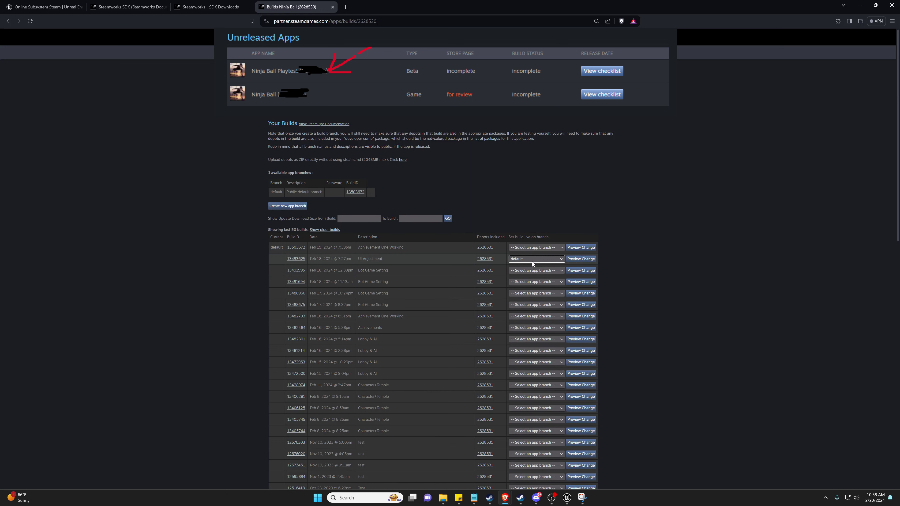
click(583, 261)
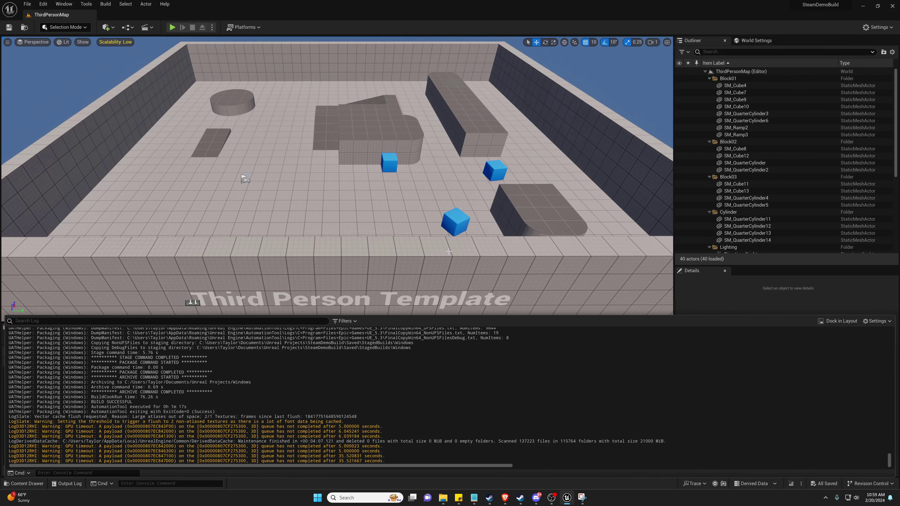
Step: Orbit the camera around SteamDemoBuild's ThirdPersonMap level in the editor viewport
mouse_move(448, 246)
right_down()
mouse_move(448, 233)
mouse_move(430, 246)
right_up()
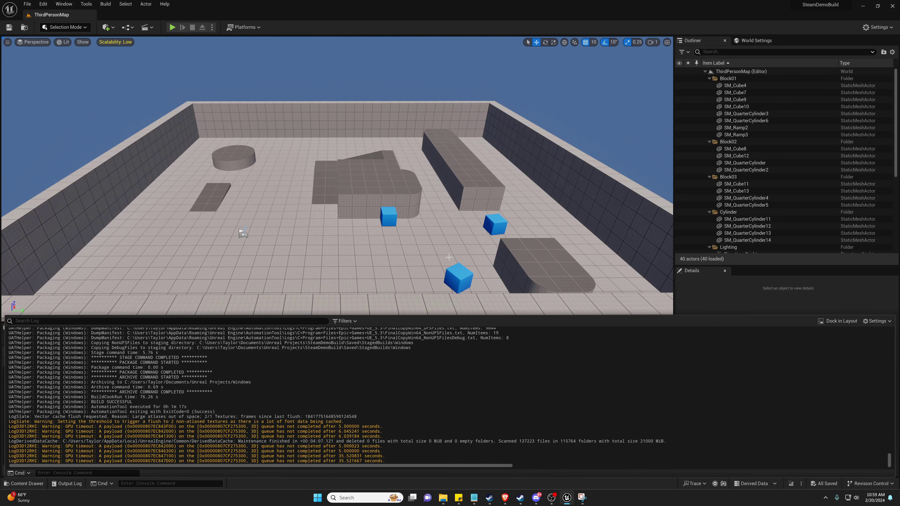